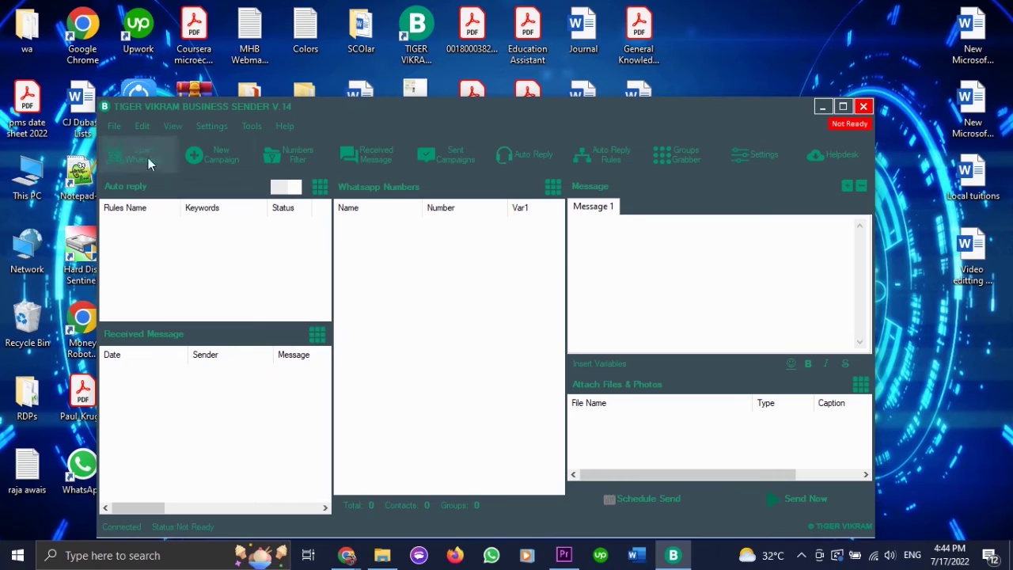
Connect WhatsApp Web by scanning the QR code, maximize its window, then return to the sender
click(149, 156)
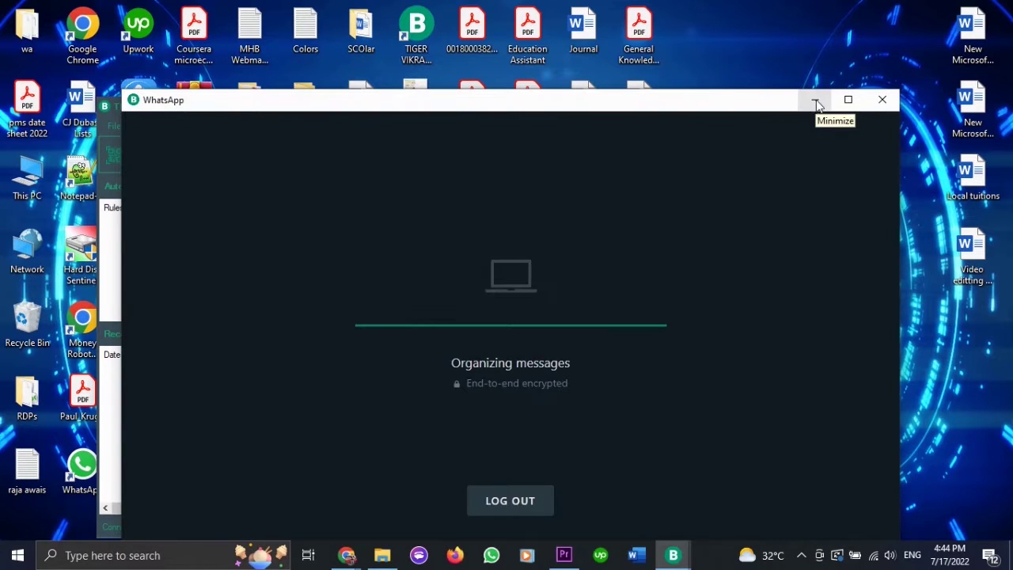
click(848, 99)
scroll(204, 380, down, 3)
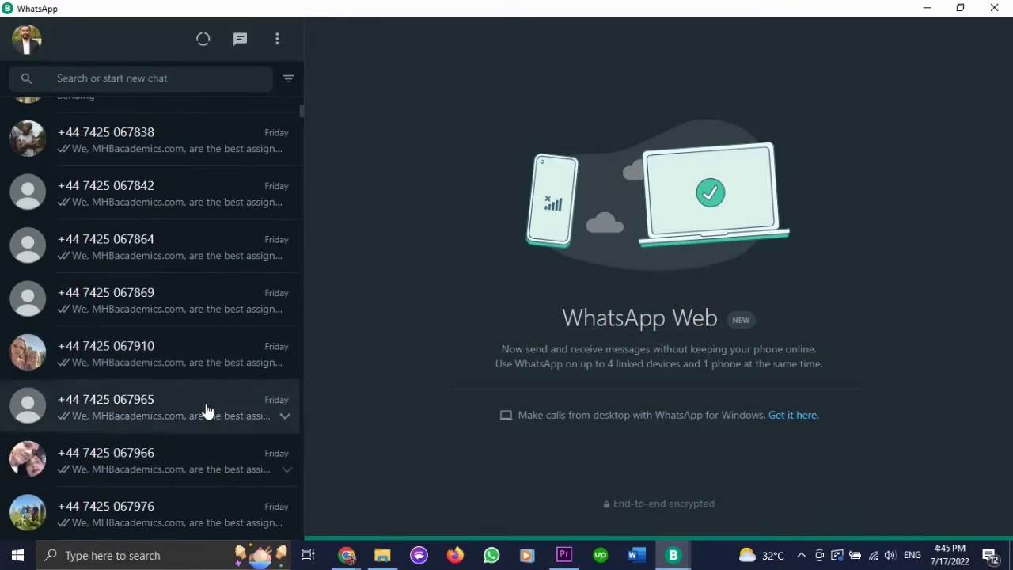
key(alt+Tab)
click(567, 226)
click(549, 186)
Import the 36 WhatsApp numbers from a text file via File > Import from File
click(581, 201)
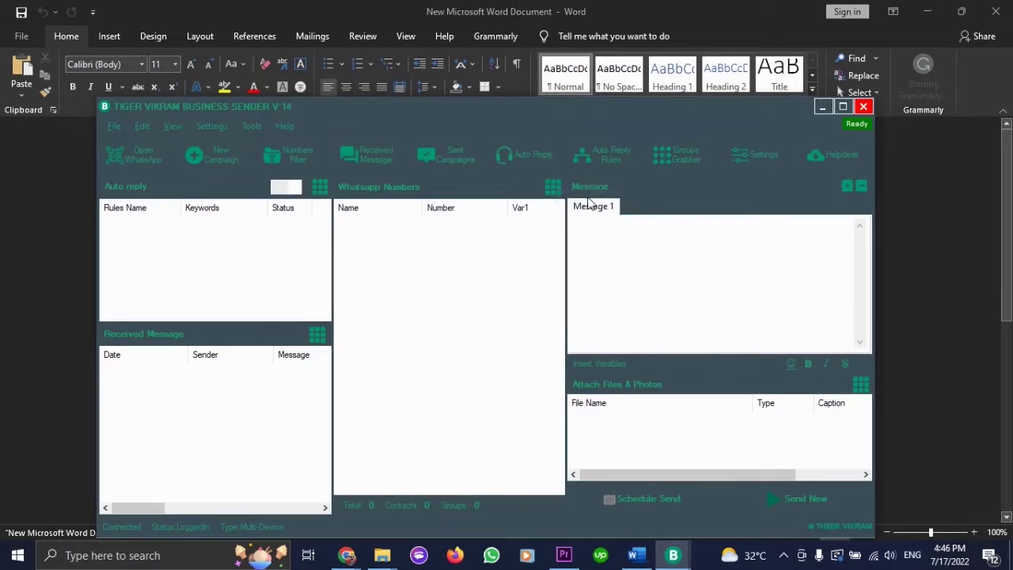
click(544, 112)
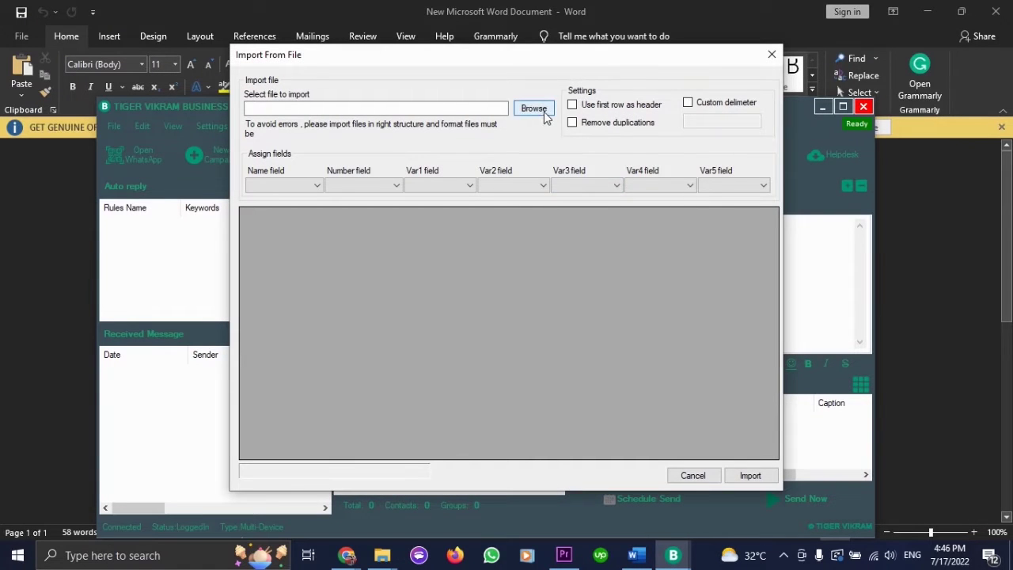
scroll(411, 185, down, 5)
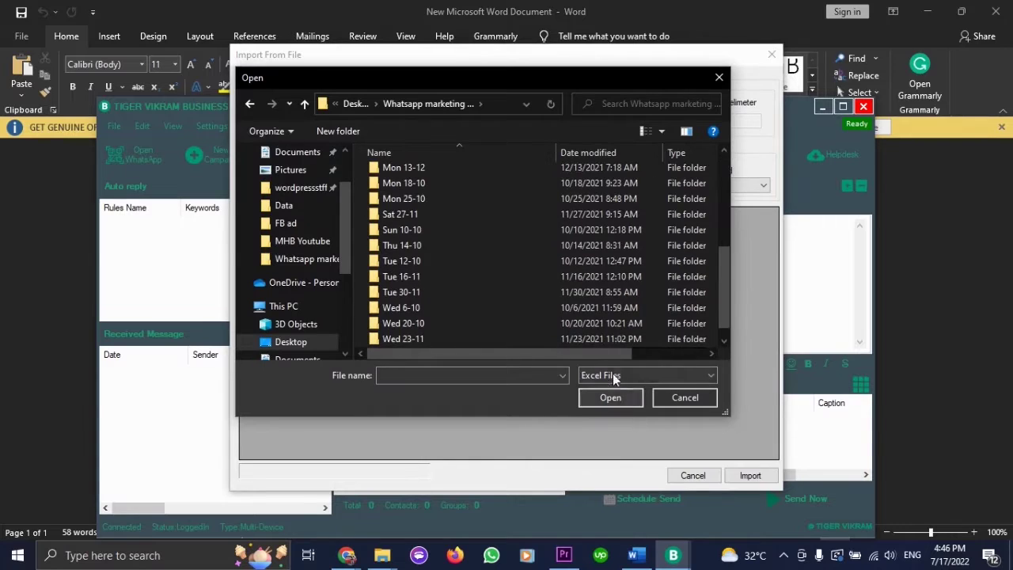
click(665, 378)
click(632, 410)
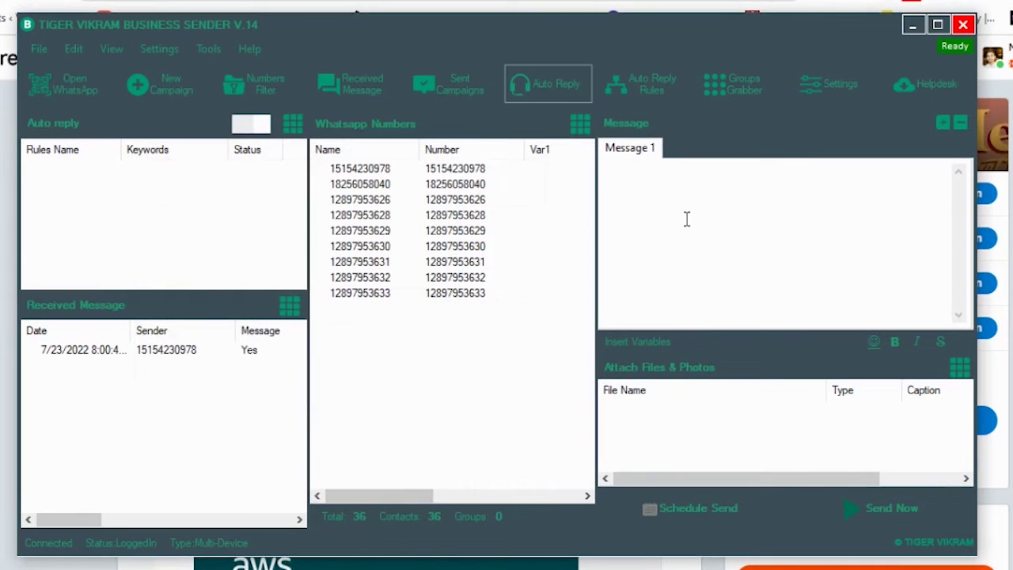
Enter 'Hello' as the Message 1 text
click(688, 220)
text(Hello)
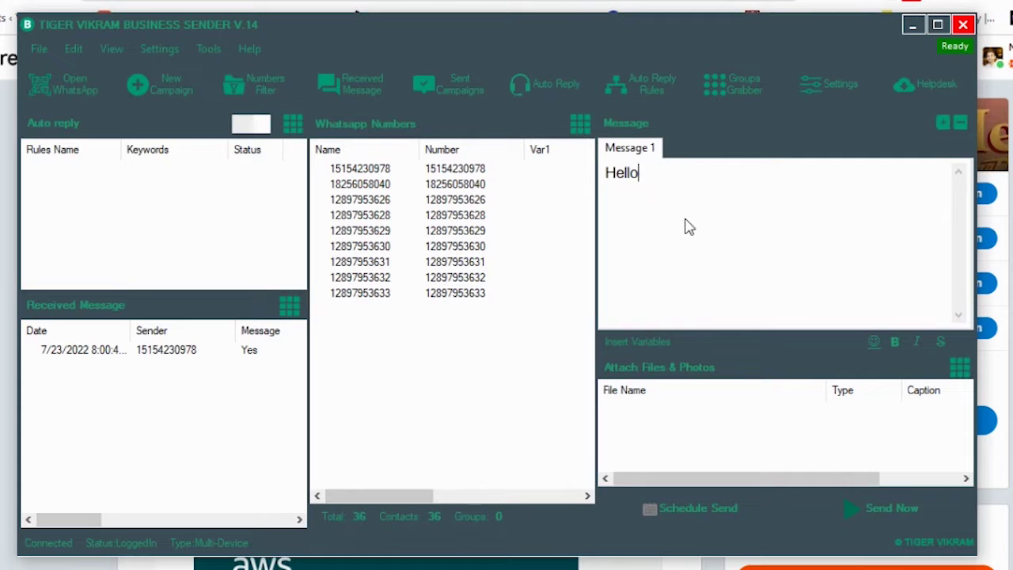
click(664, 222)
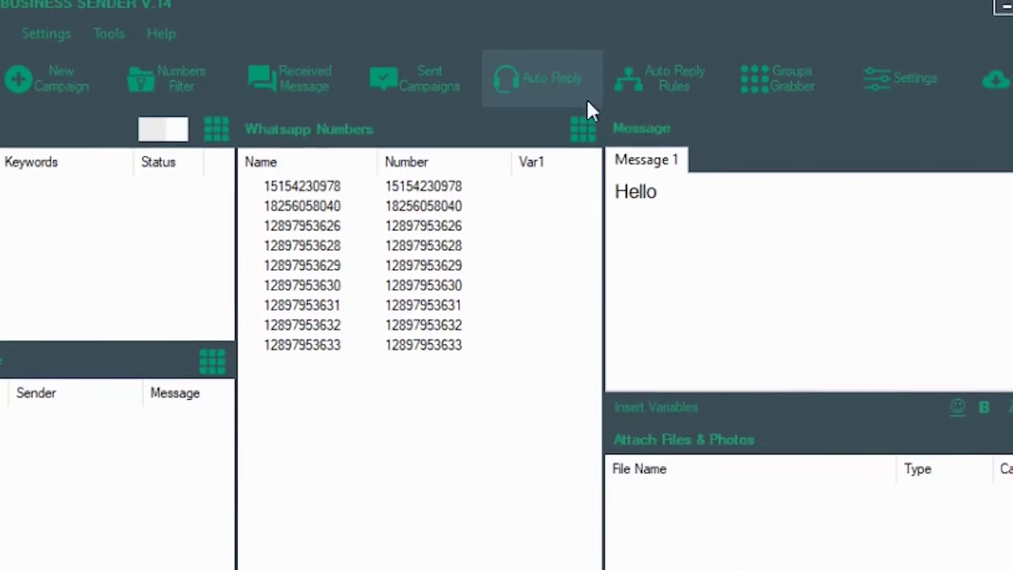
In Auto Reply, type 'Thanks for your message, how may we serve you?', then clear it
click(557, 100)
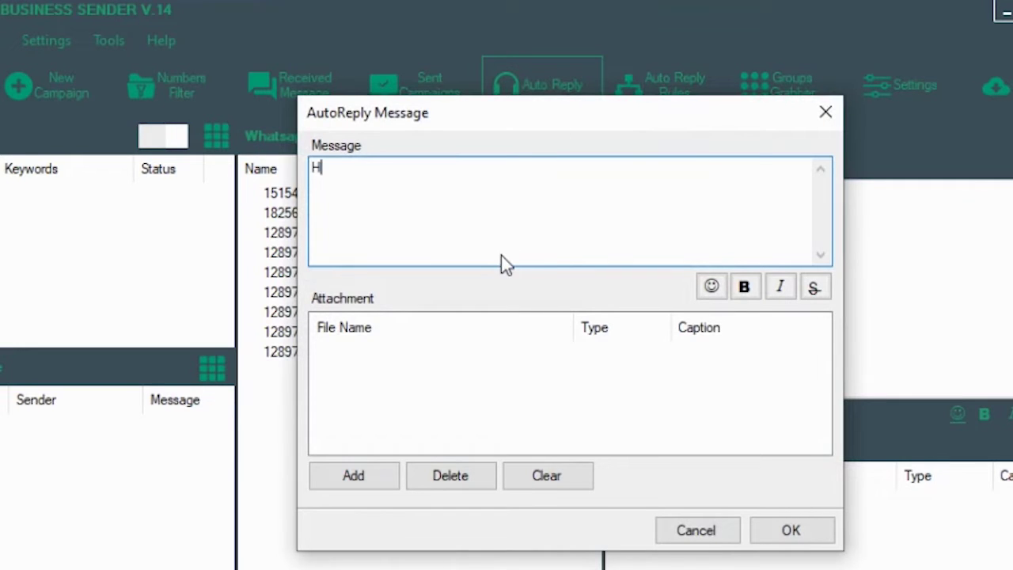
text(Thankd)
key(BackSpace)
text(s for youe)
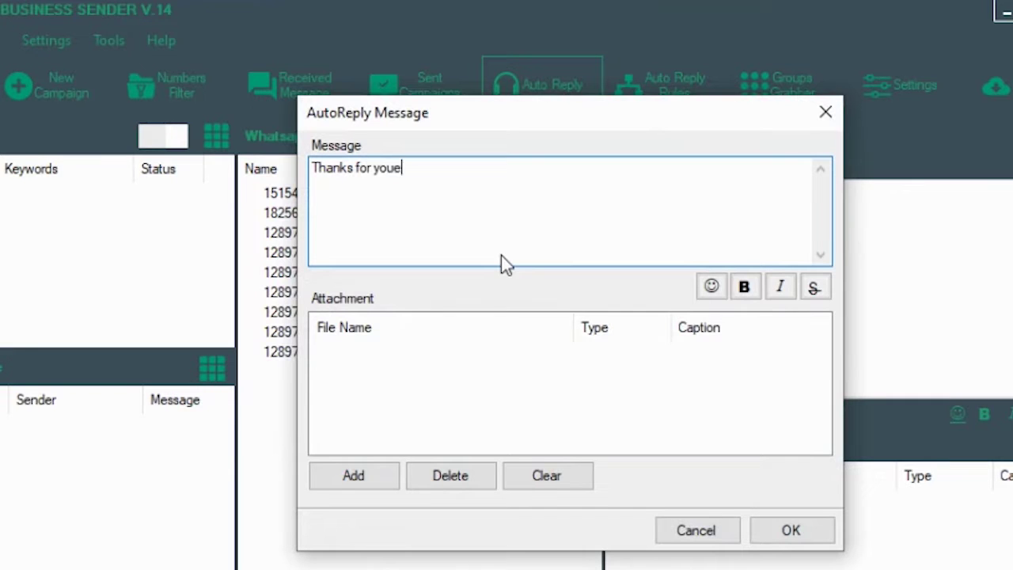
key(BackSpace)
text(r message, how may we ser)
text(ve you)
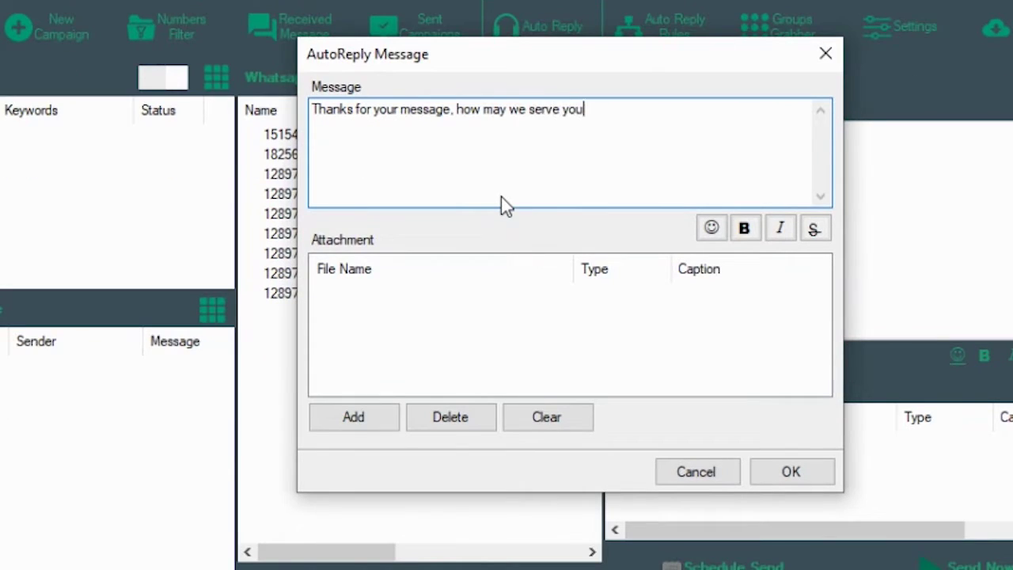
text(?)
key(ctrl+a)
key(BackSpace)
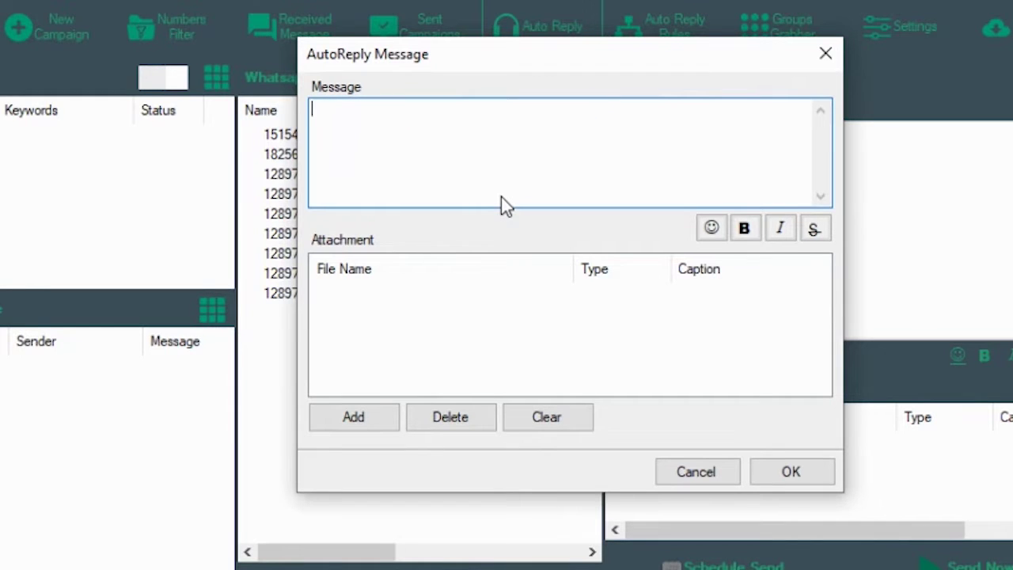
Attach the 2022-07-22 WhatsApp Image photo to the auto-reply and save with OK
click(379, 426)
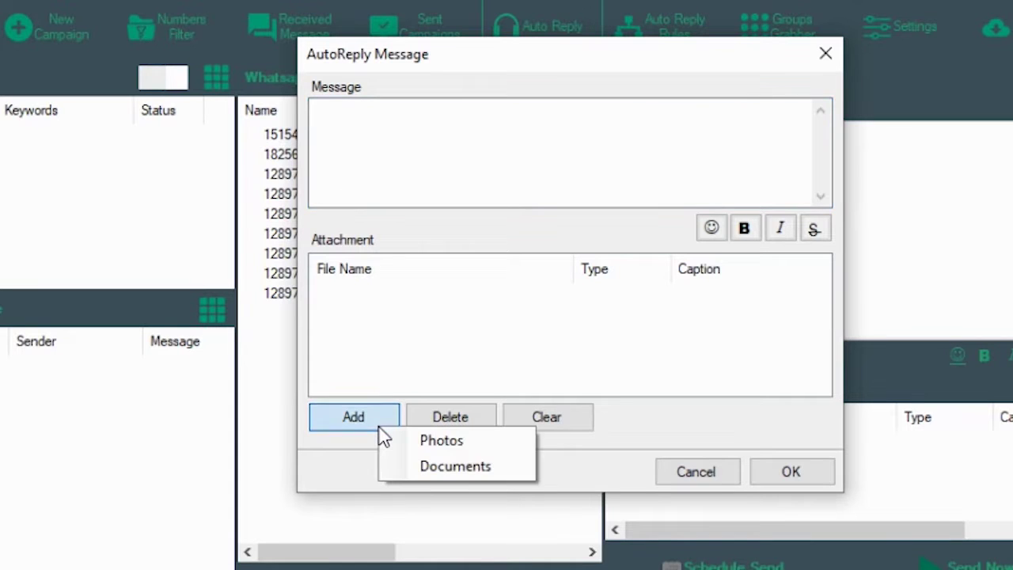
click(497, 441)
double_click(908, 277)
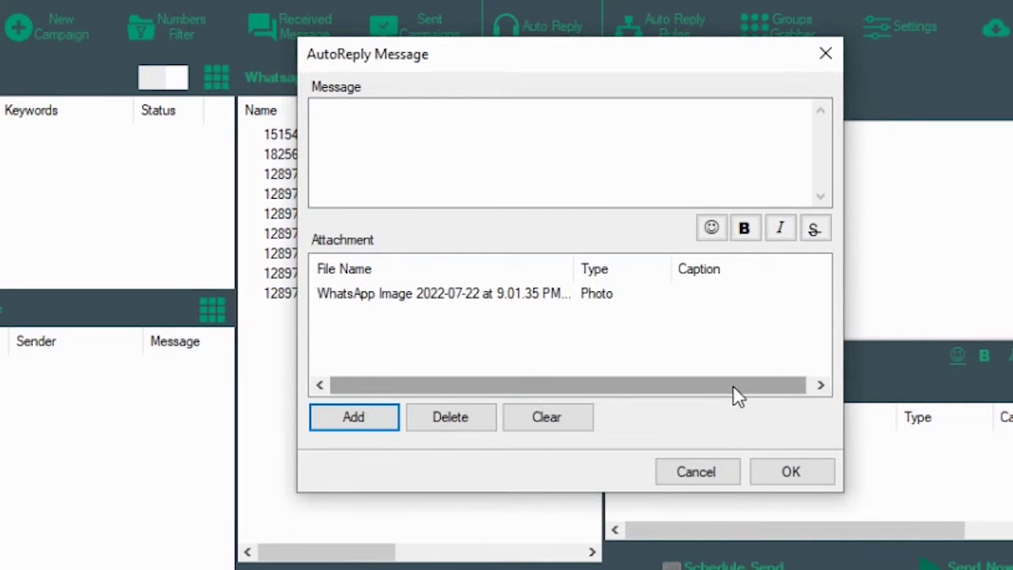
click(792, 473)
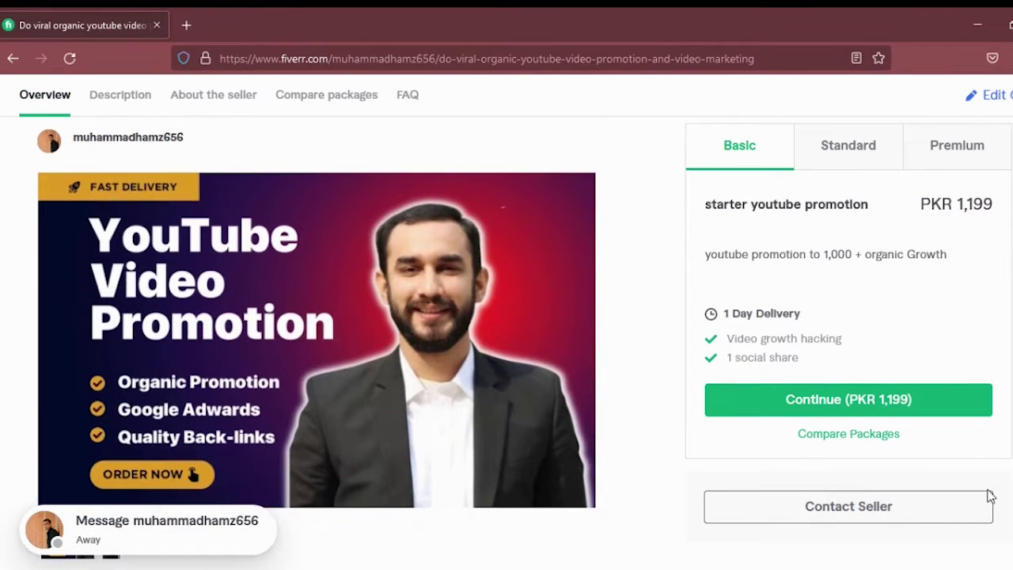
scroll(316, 337, down, 8)
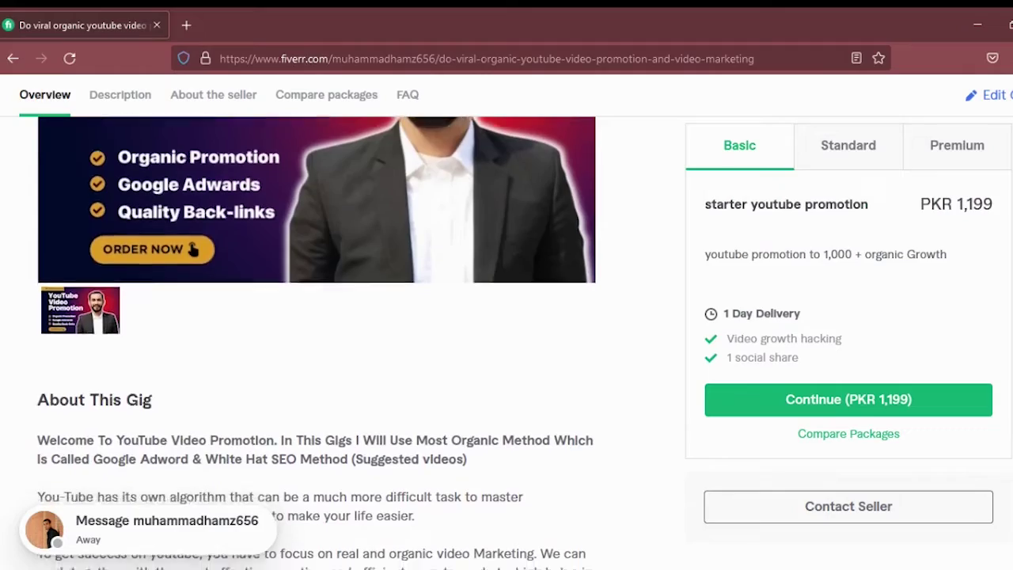
scroll(317, 337, down, 10)
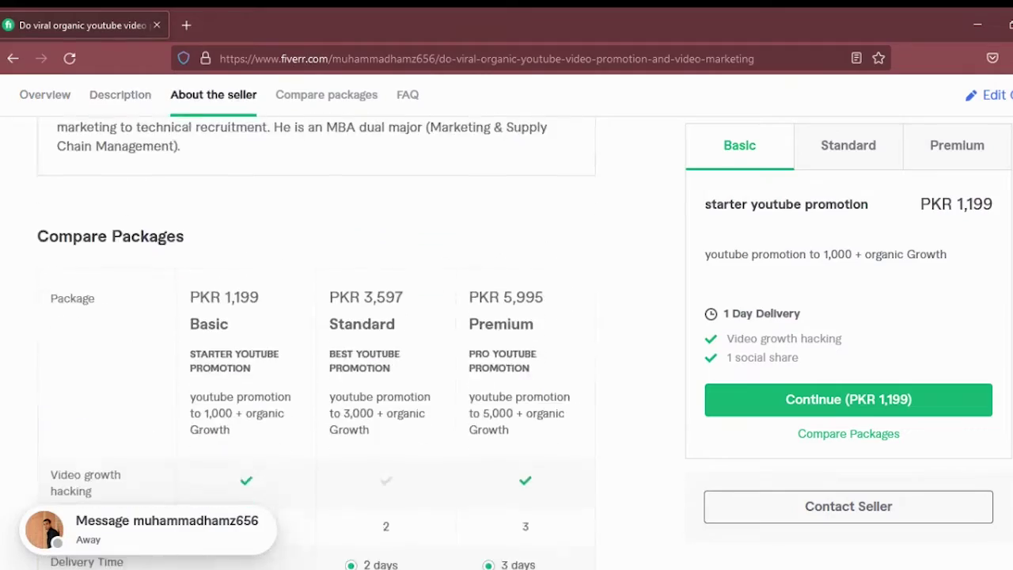
scroll(316, 336, down, 5)
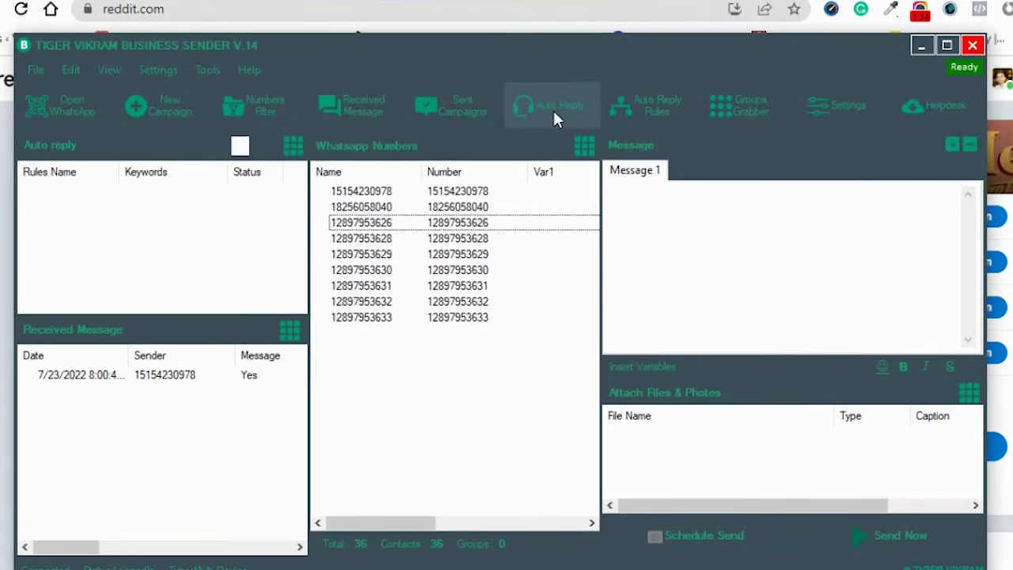
Turn the auto-reply on and send Hello to all imported numbers in Blind Mode
click(239, 148)
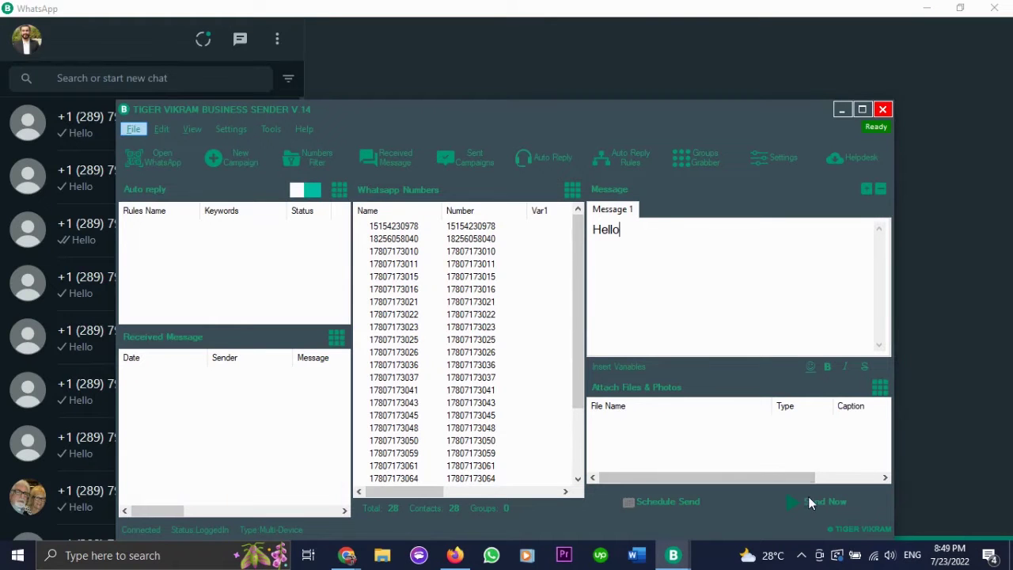
click(808, 499)
click(360, 287)
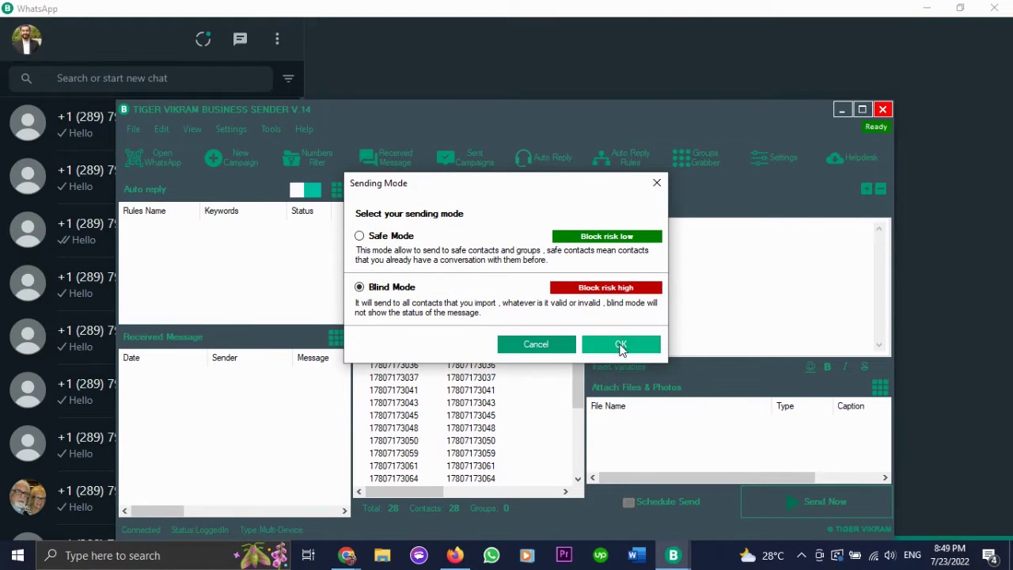
click(621, 344)
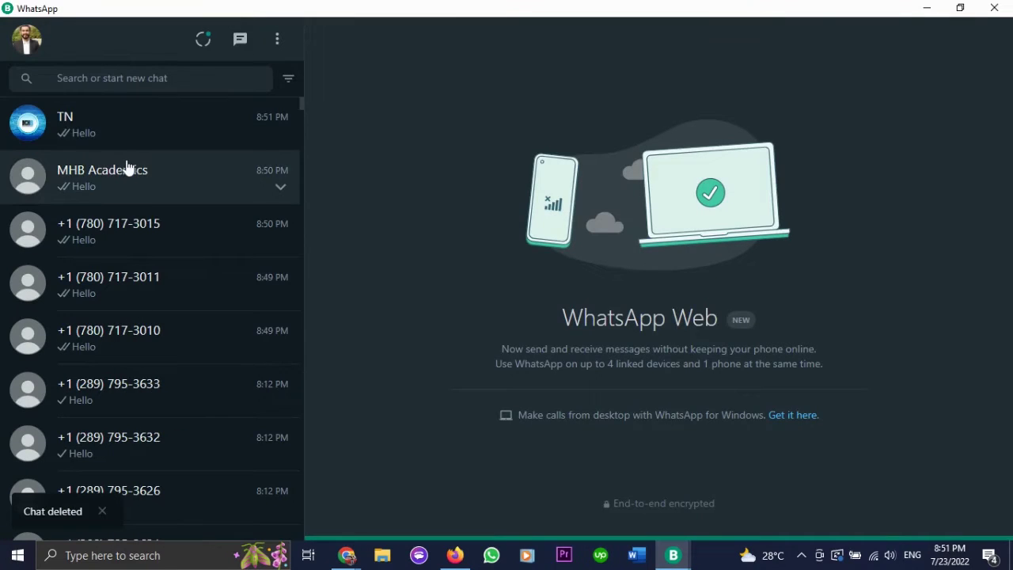
Open the TN chat in WhatsApp to verify the Hello message arrived
click(149, 148)
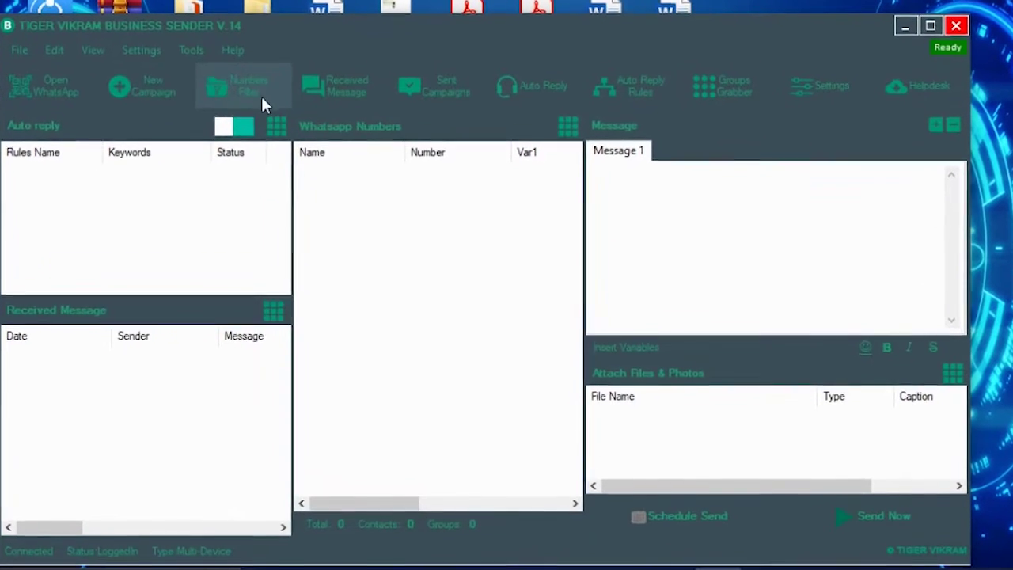
Import the 28 numbers from 23-7-22 2.txt into the Numbers Filter, using Col0 as the number column
click(264, 89)
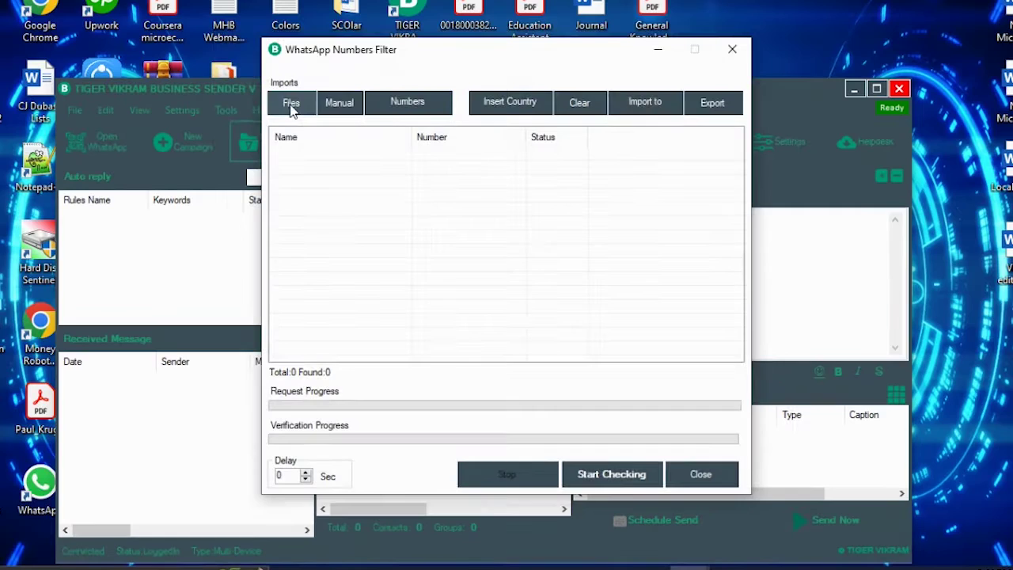
click(291, 103)
click(538, 92)
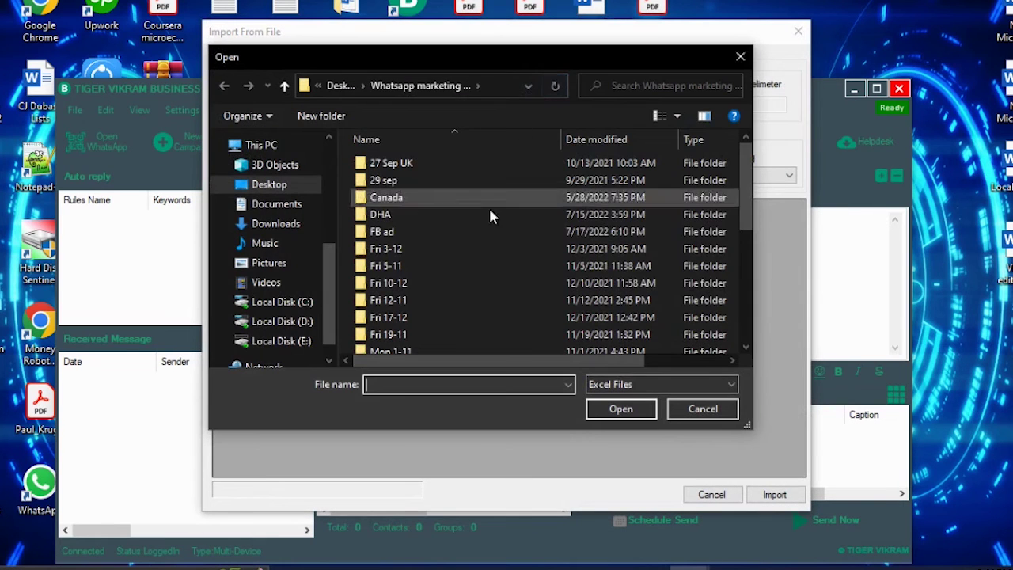
click(661, 384)
click(614, 429)
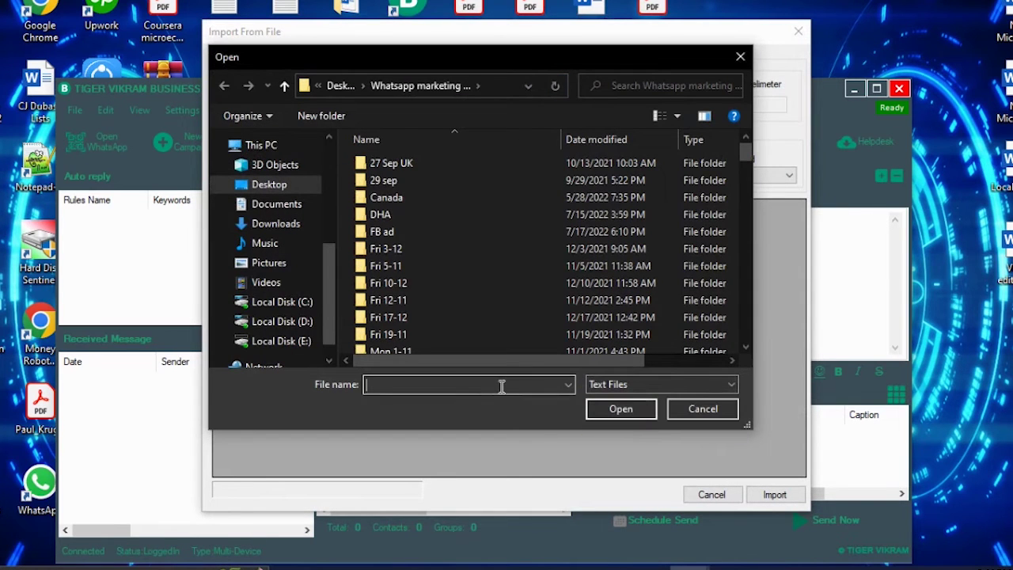
text(23)
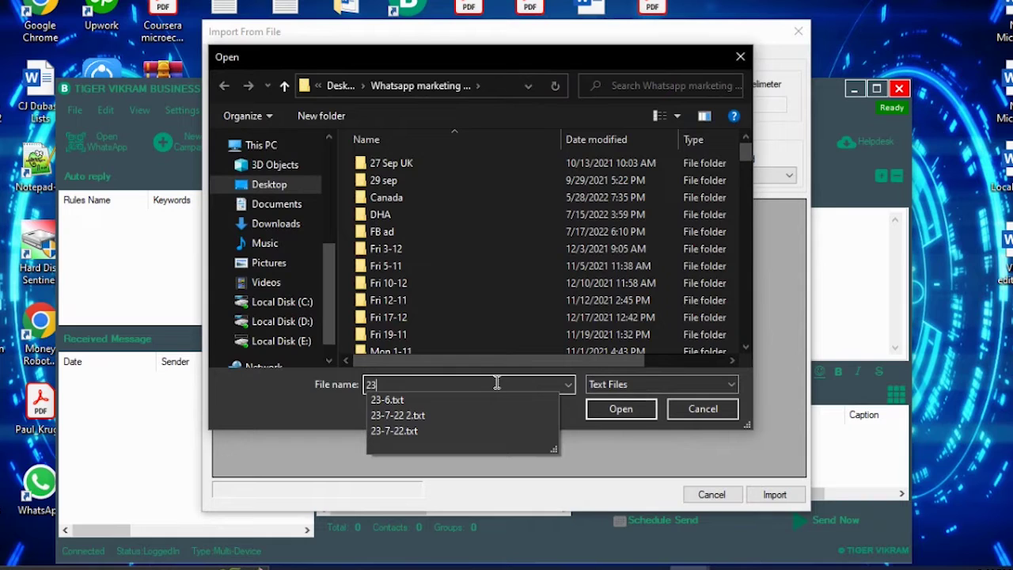
key(Down)
key(Down)
key(Return)
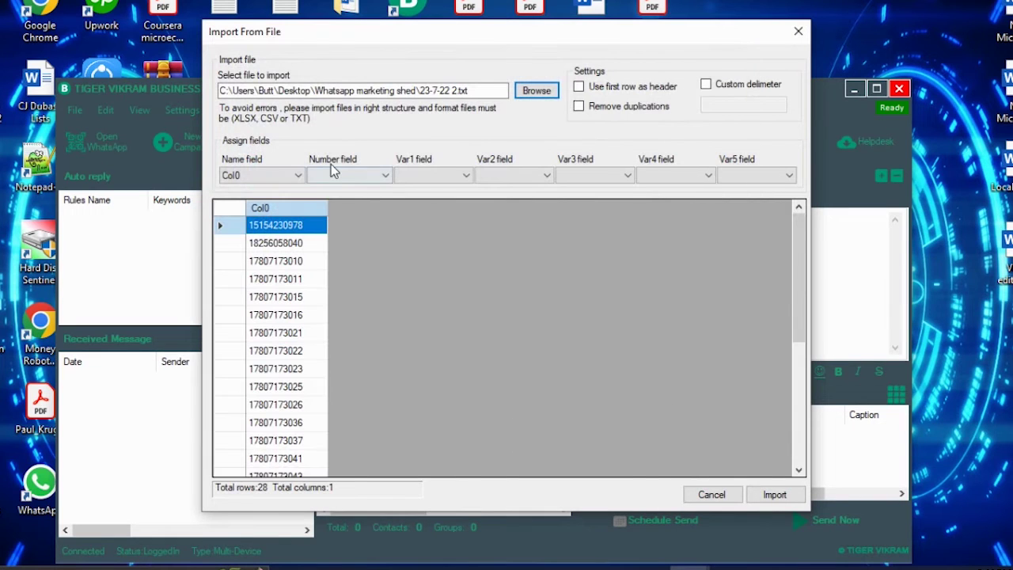
click(341, 176)
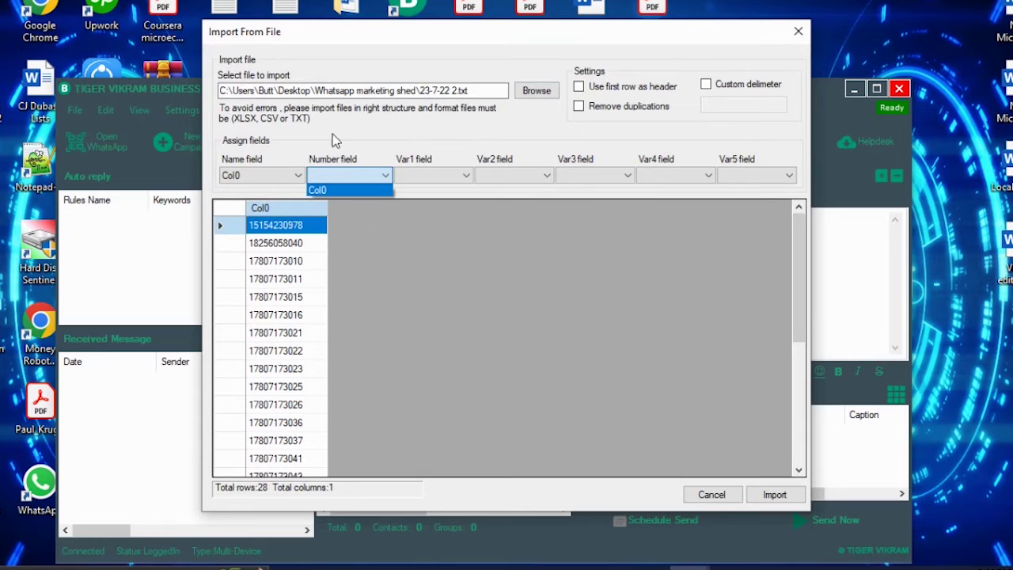
click(333, 190)
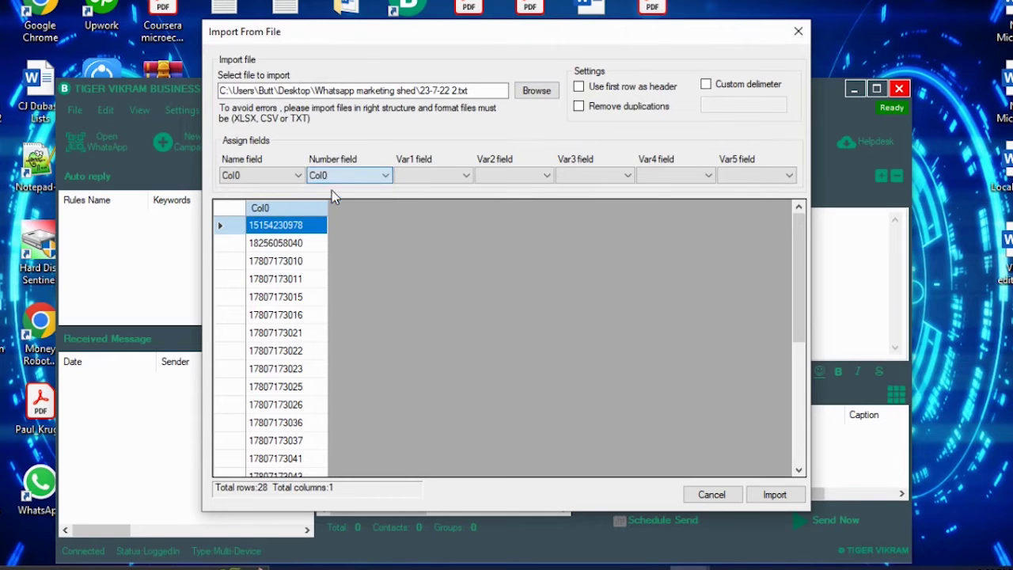
click(776, 495)
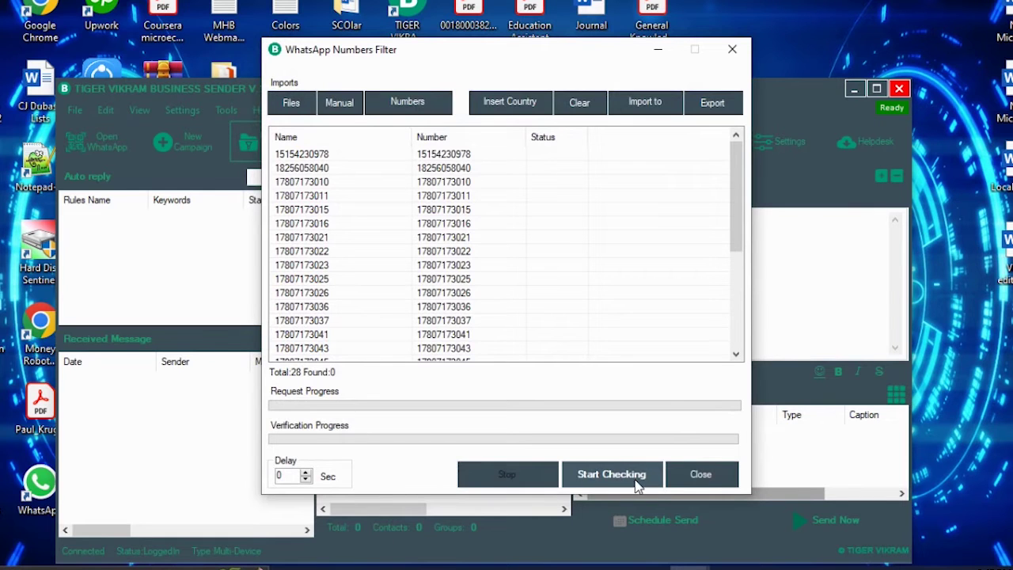
Check all 28 numbers for WhatsApp (26 found) and review the results list
click(635, 485)
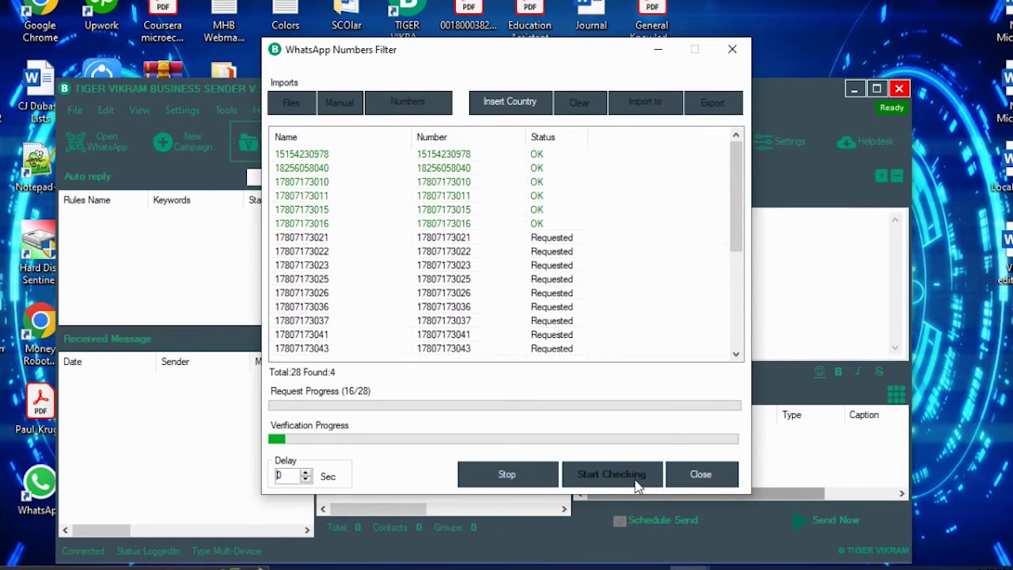
click(737, 354)
scroll(736, 358, down, 4)
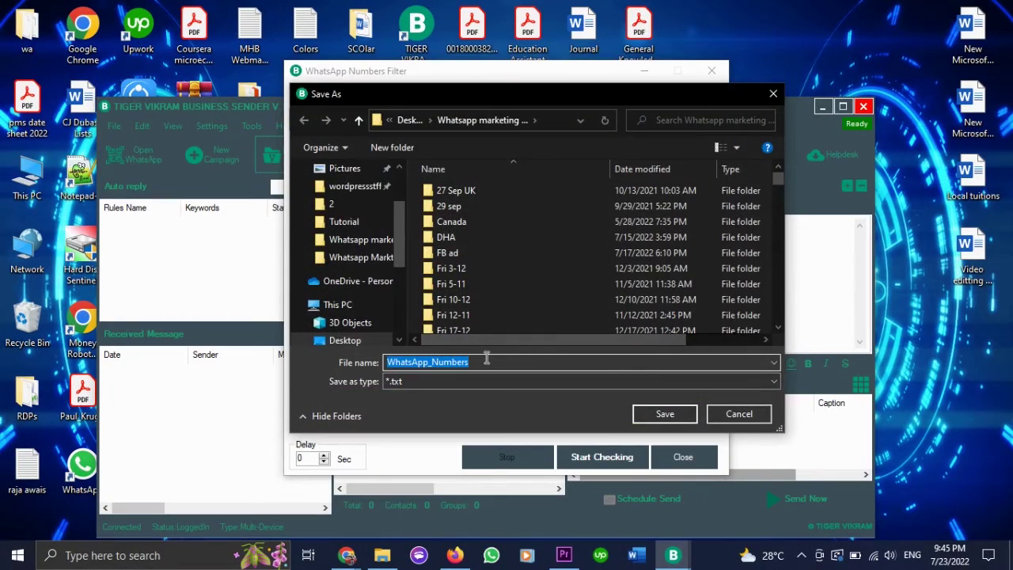
Save the checked numbers as Tue Filtered.txt, replacing the existing file, and close the filter
text(Tue Filter)
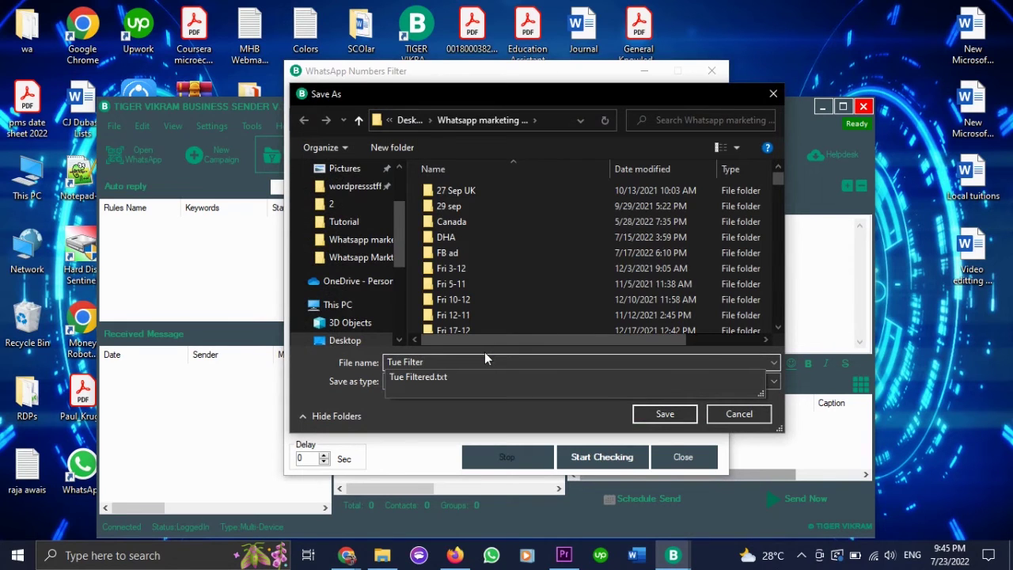
key(Down)
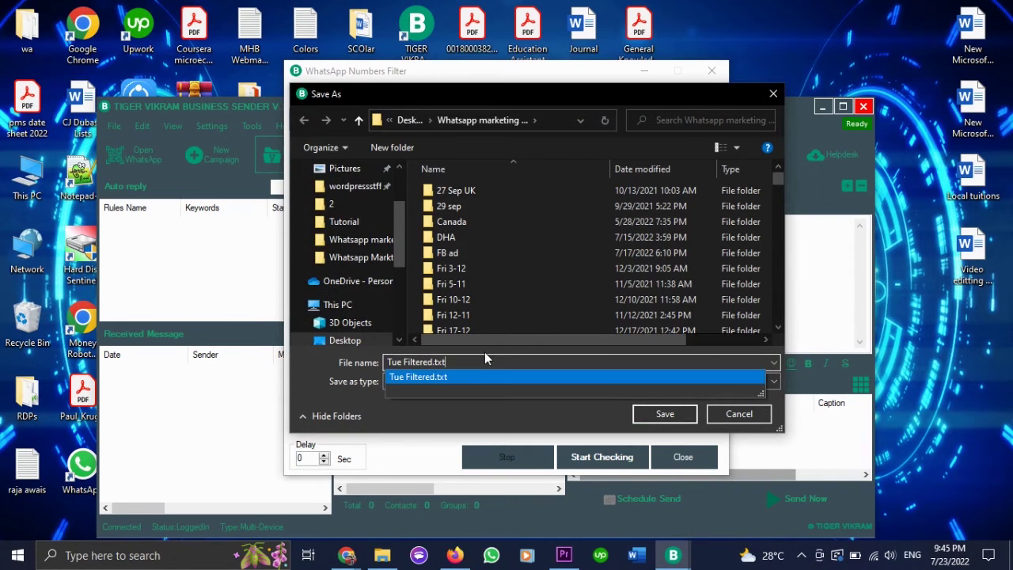
key(Return)
click(543, 279)
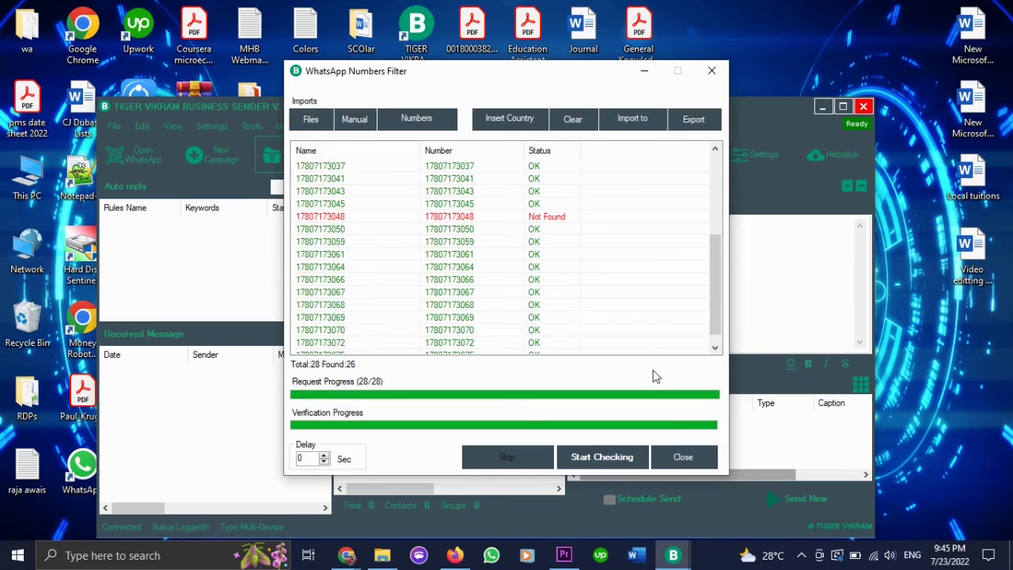
click(682, 458)
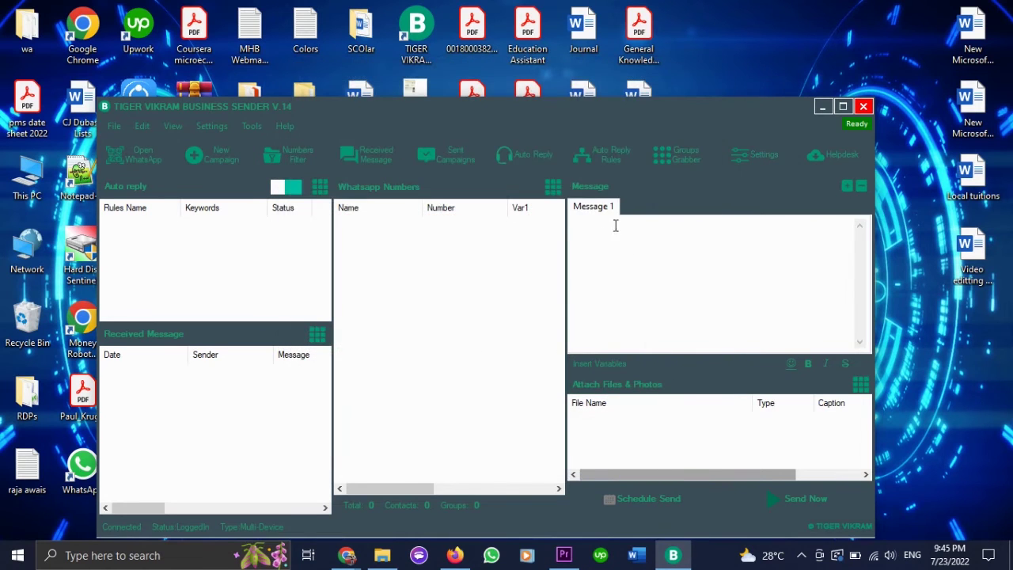
Begin importing a file into the numbers list, with the picker set to Text Files
click(554, 190)
click(585, 202)
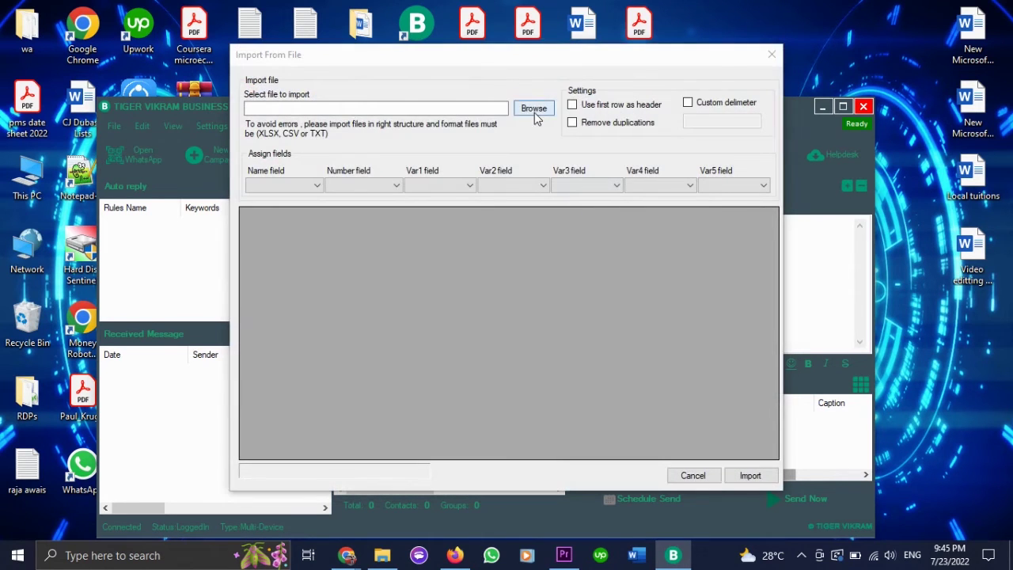
click(534, 112)
click(594, 373)
click(594, 402)
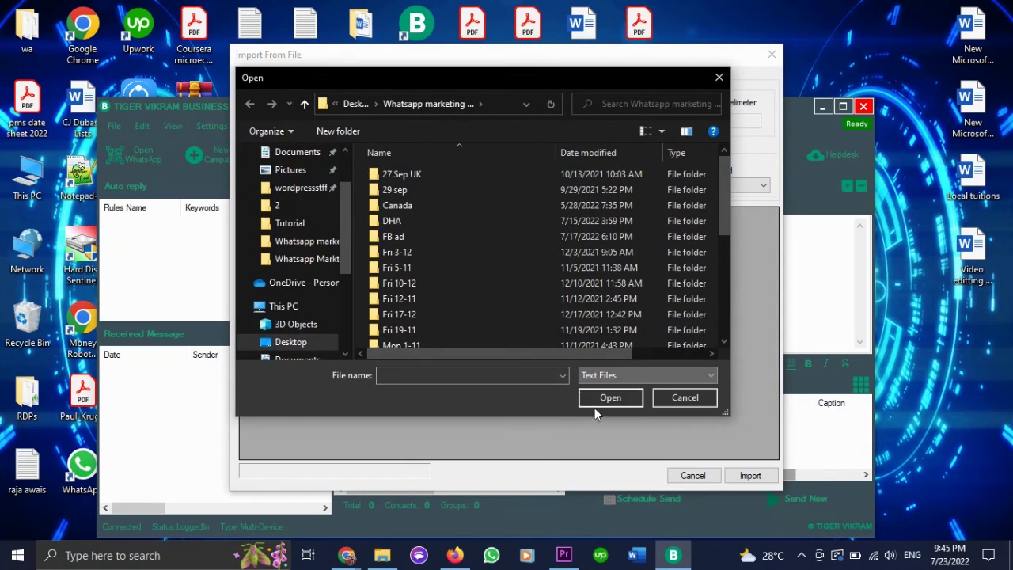